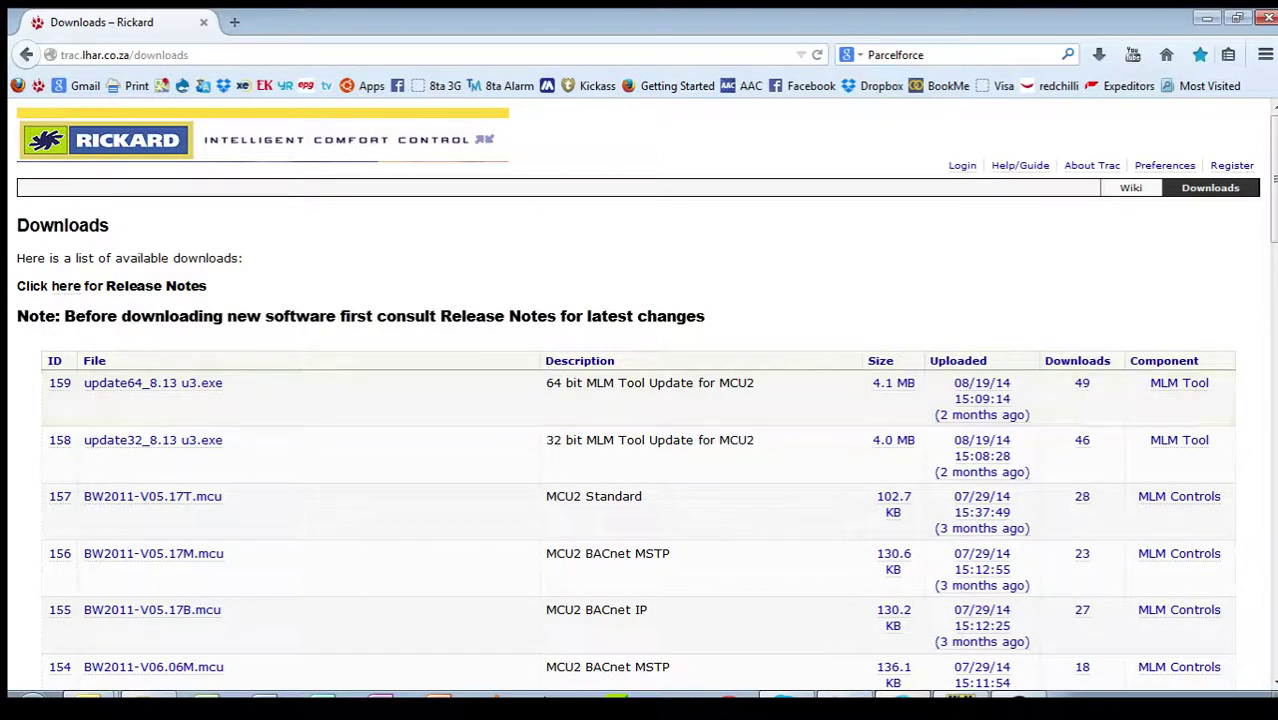
# - Review the Firefox Downloads table, then return to the MLM Tool zone overview
pyautogui.scroll(-3, 640, 390)
pyautogui.scroll(-5, 180, 340)
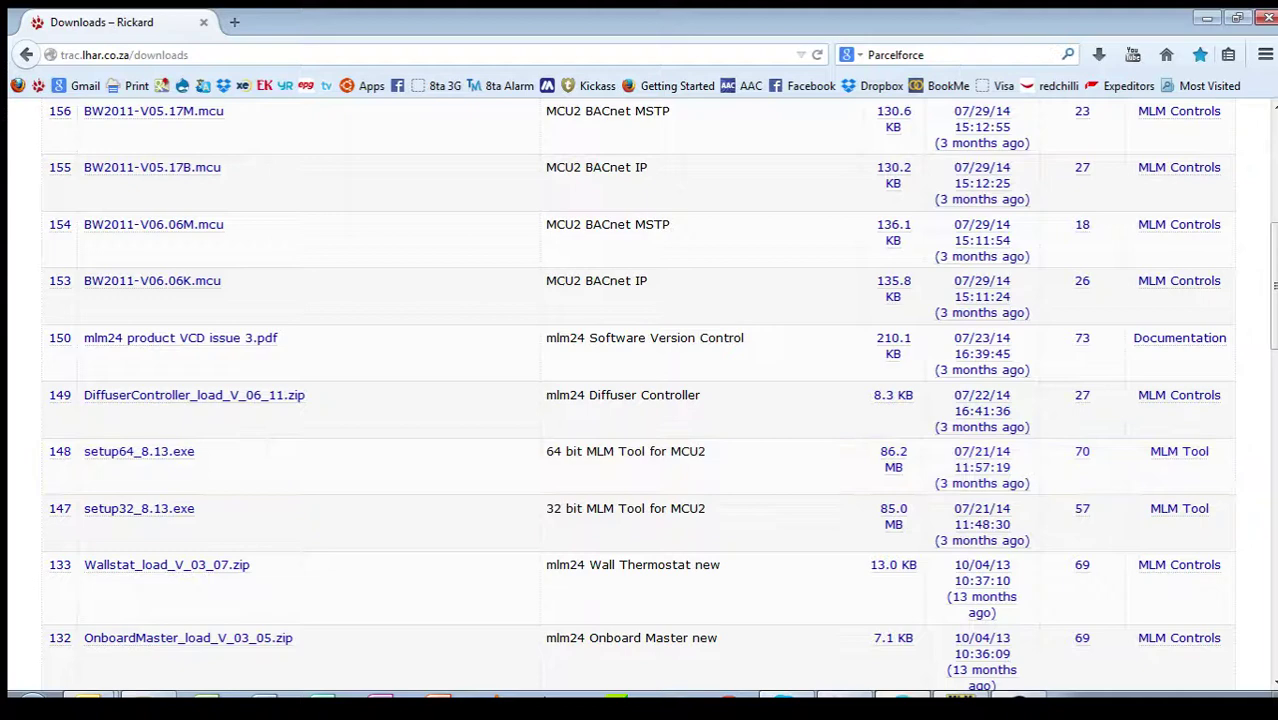
pyautogui.scroll(2, 640, 400)
pyautogui.scroll(5, 640, 400)
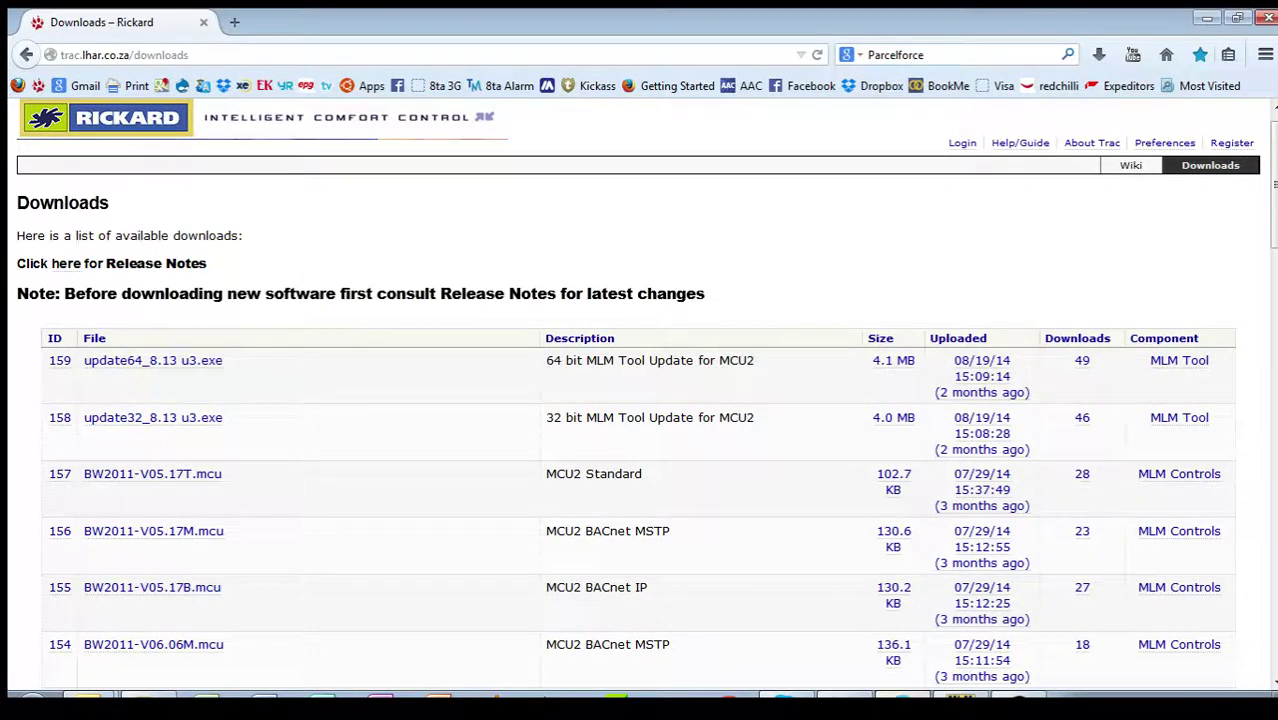
pyautogui.hotkey('alt', 'Tab')
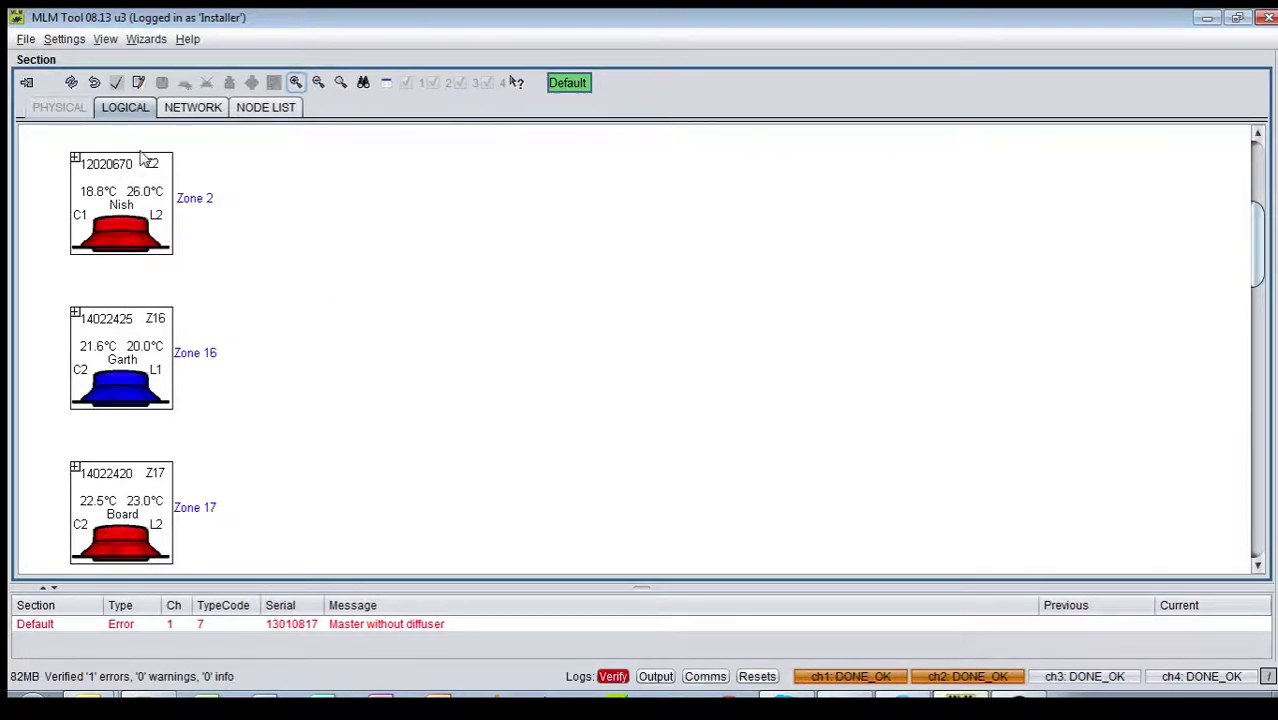
# - Expand Zone 2 into its detailed diffuser view and bring up the File menu
pyautogui.click(76, 160)
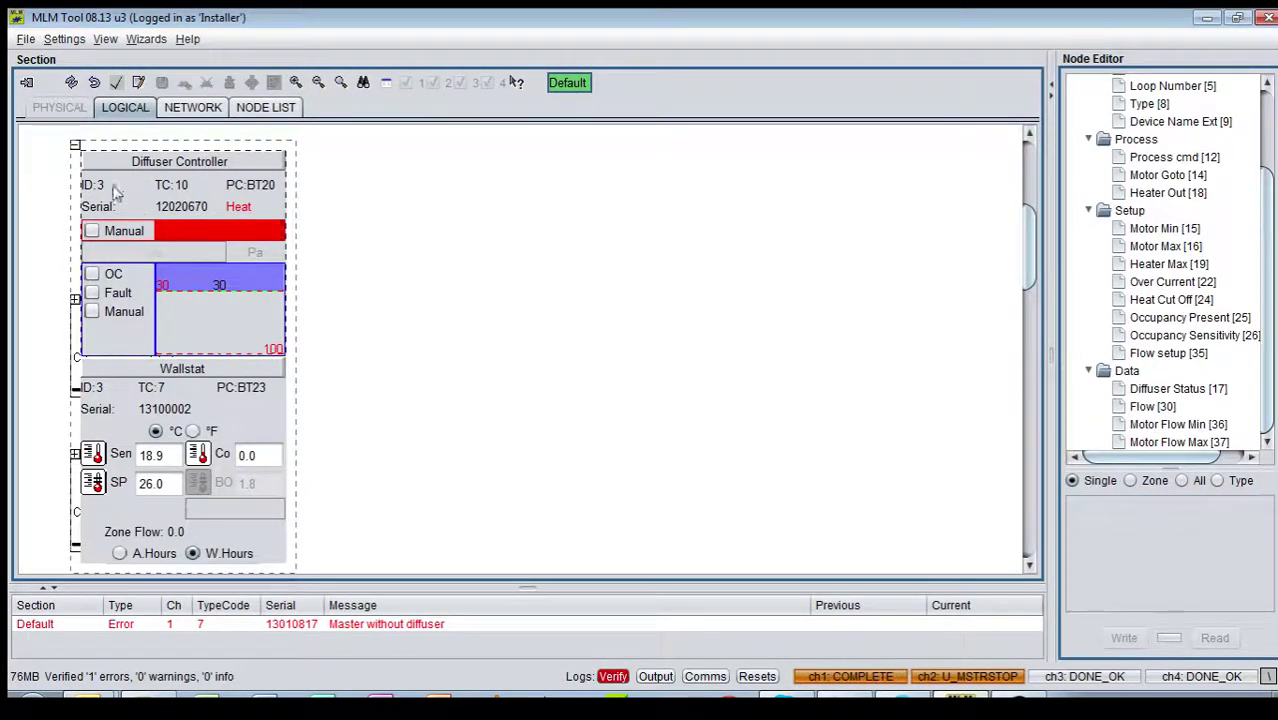
pyautogui.click(27, 39)
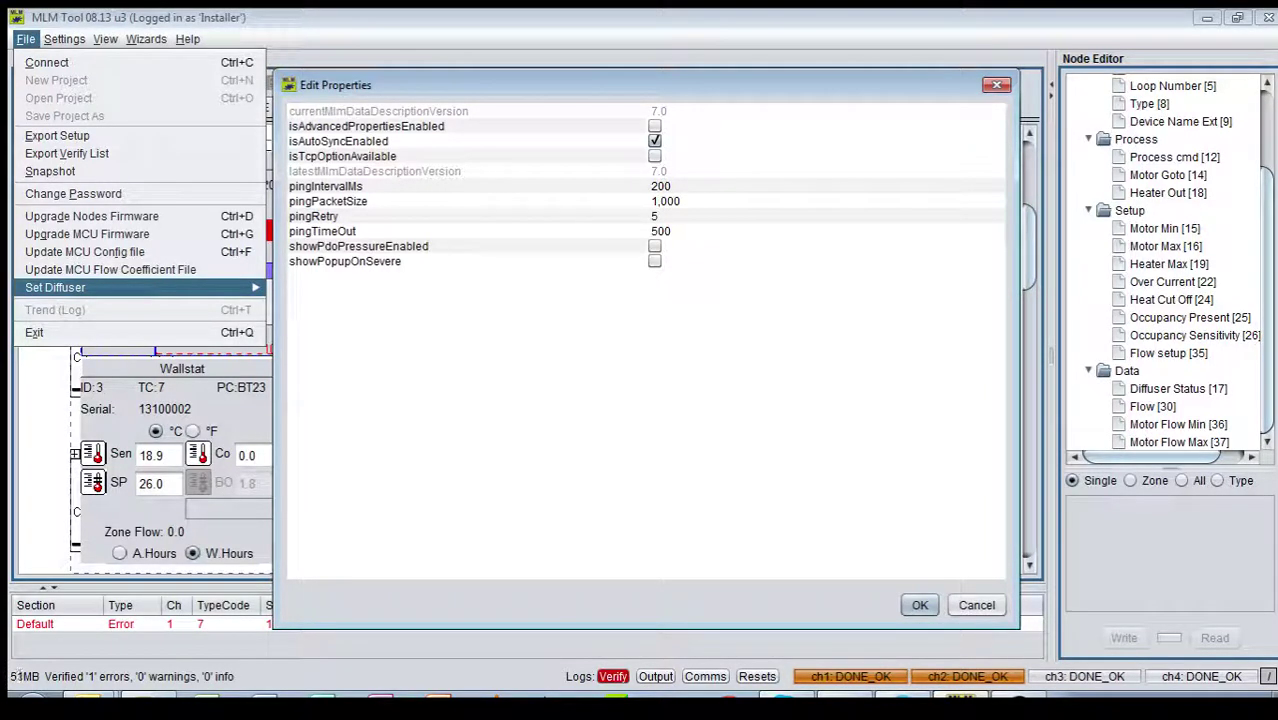
# - Enable isAdvancedPropertiesEnabled in Edit Properties and save the change
pyautogui.press('Escape')
pyautogui.click(654, 126)
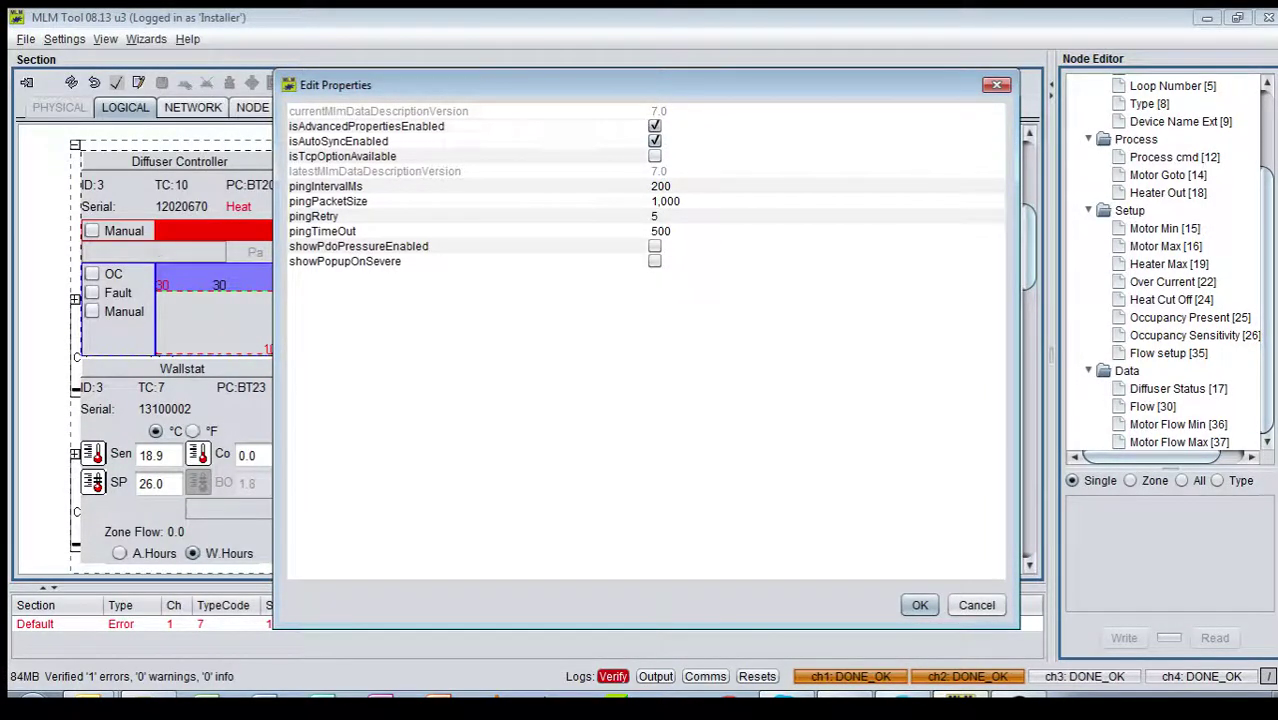
pyautogui.click(919, 605)
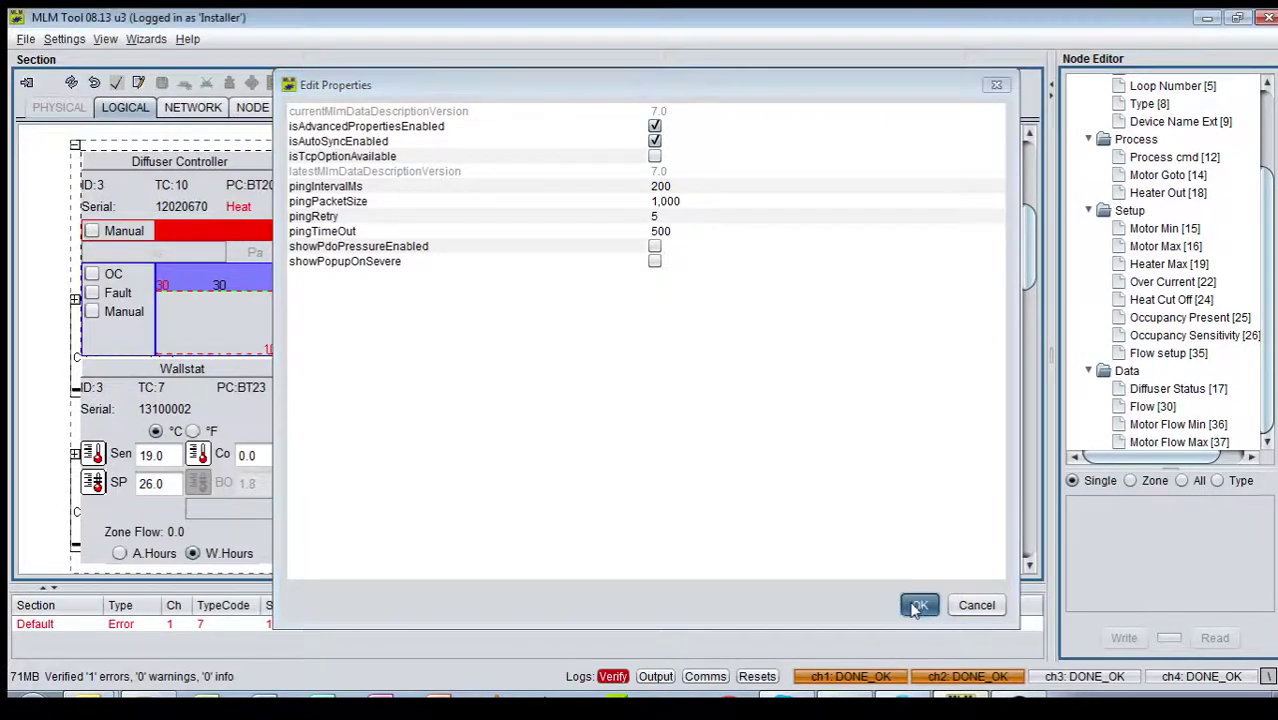
# - Start File > Set Diffuser > Type for Zone 2 and accept the warning
pyautogui.click(26, 39)
pyautogui.moveTo(55, 287)
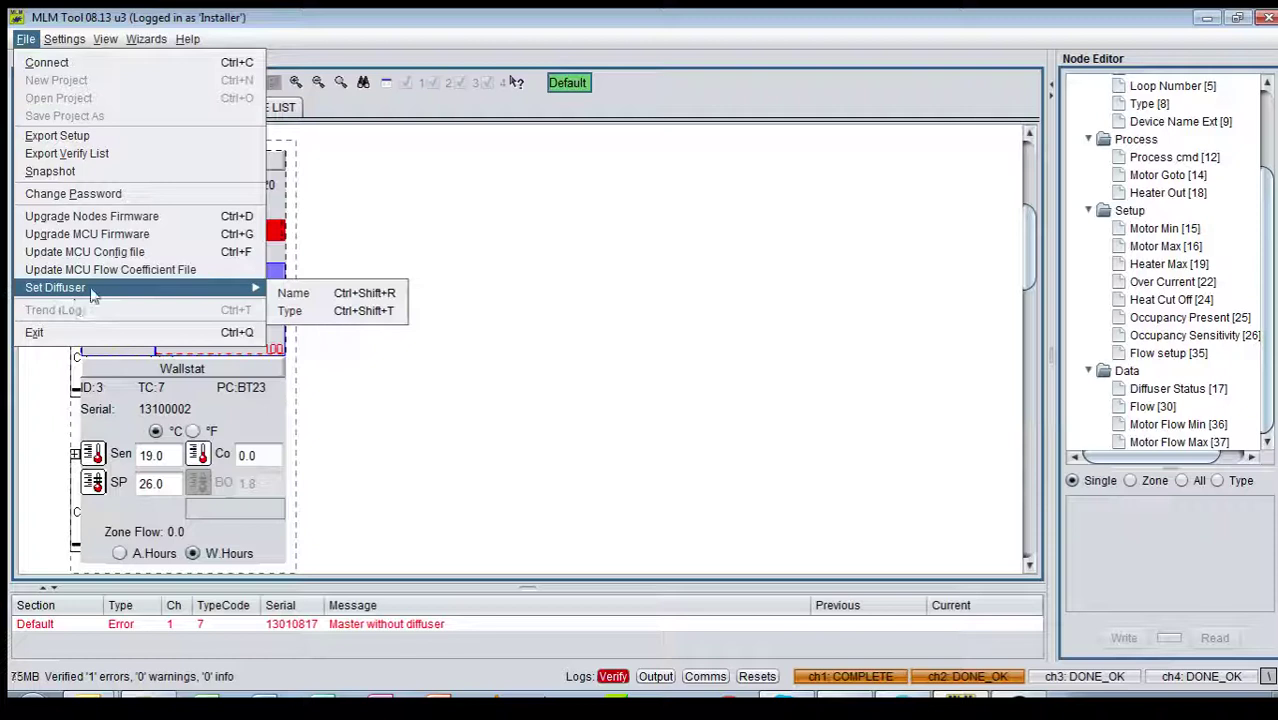
pyautogui.click(304, 317)
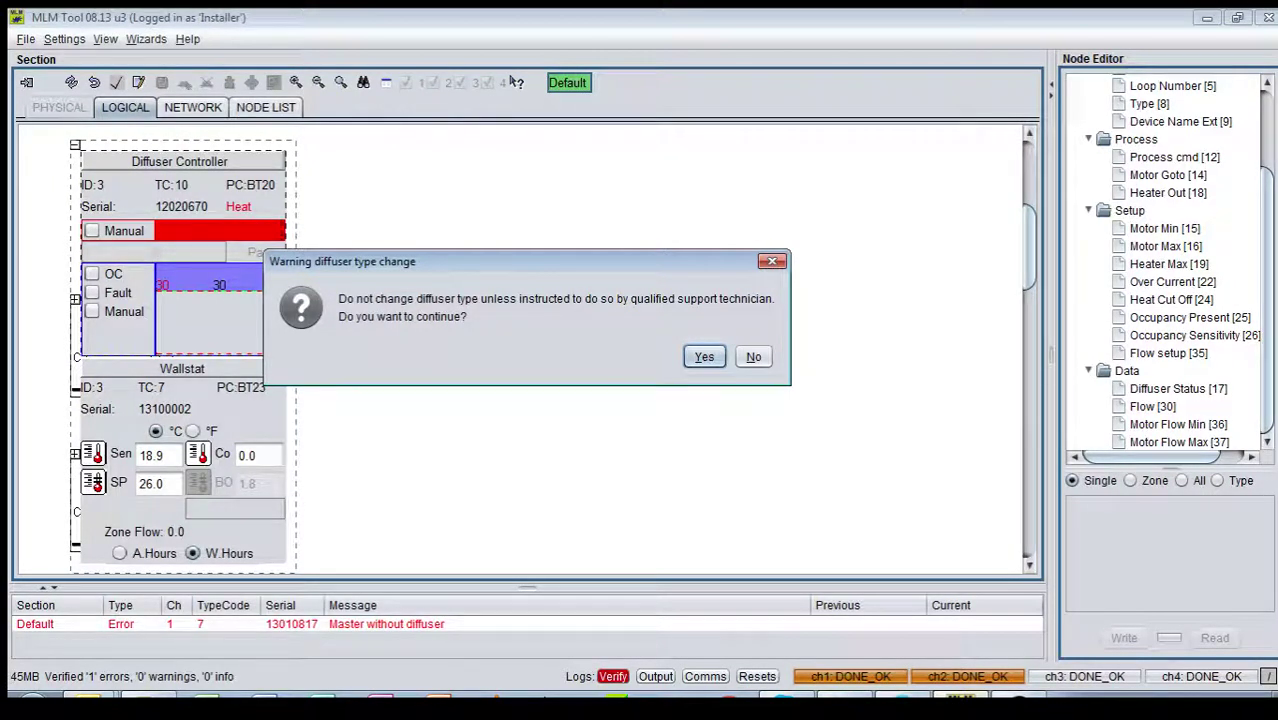
pyautogui.press('Return')
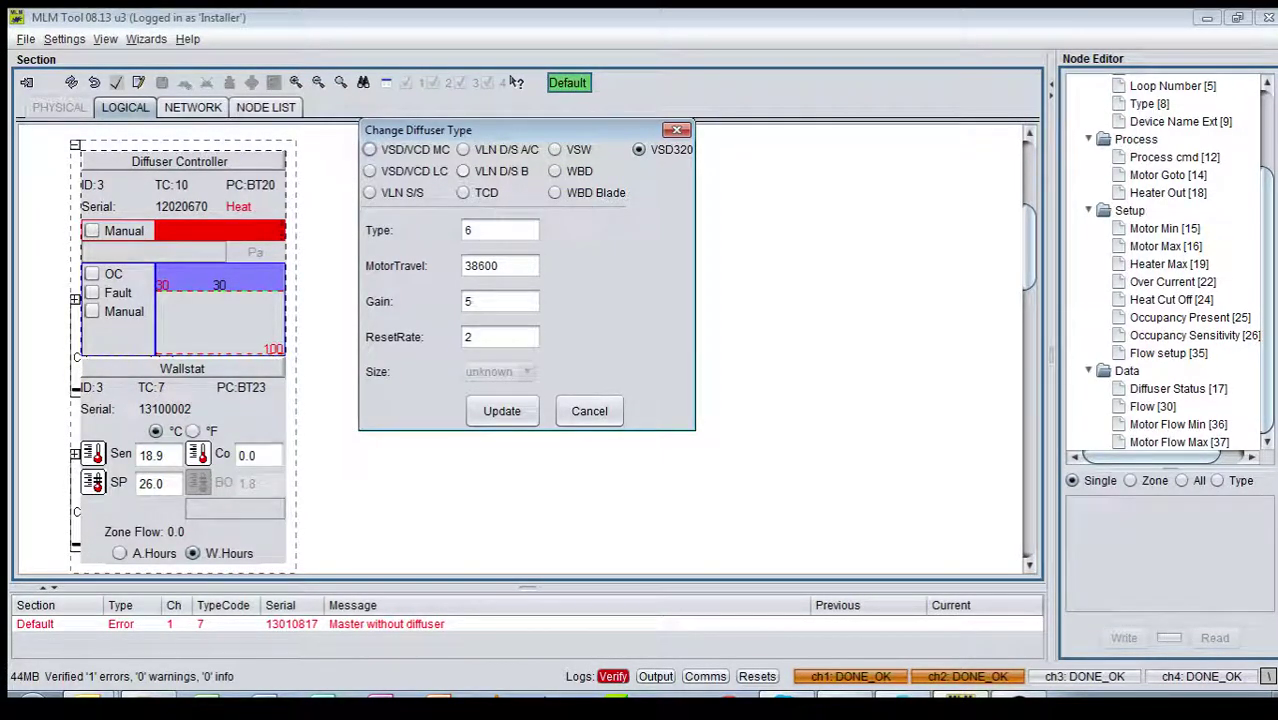
# - Set the Zone 2 diffuser to type VLN D/S B with size 1200mm and update
pyautogui.click(463, 171)
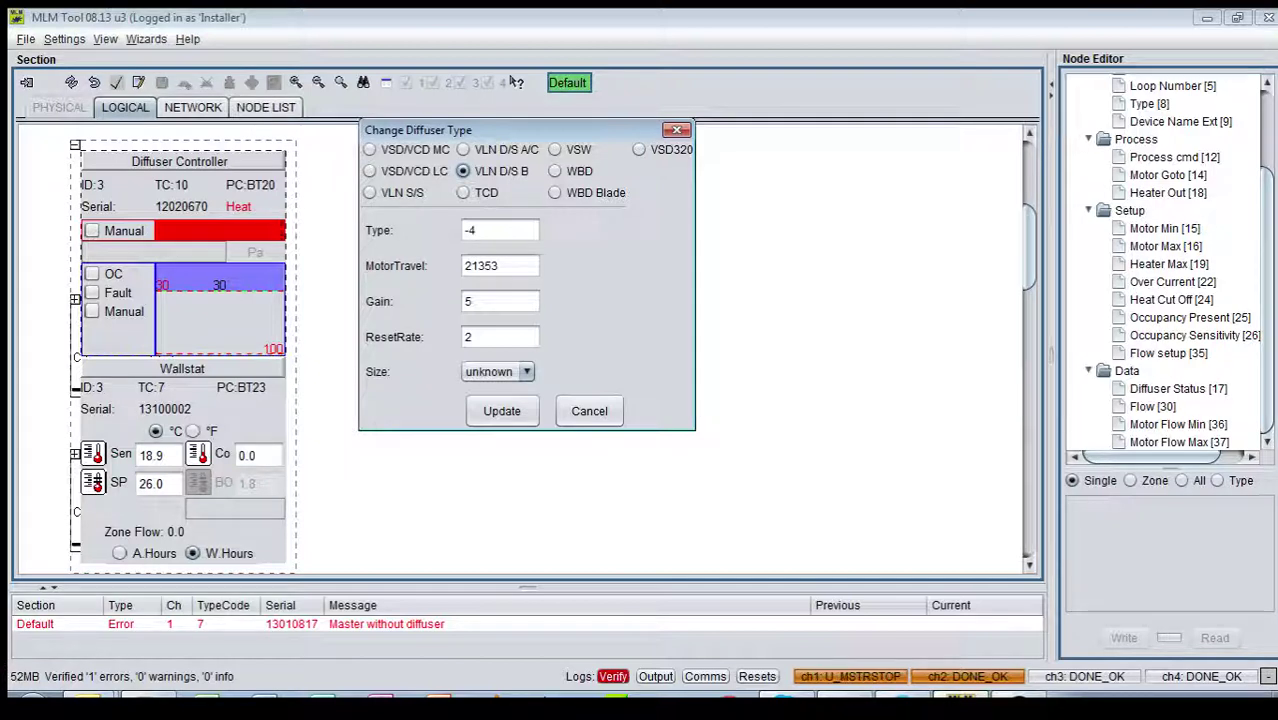
pyautogui.click(498, 371)
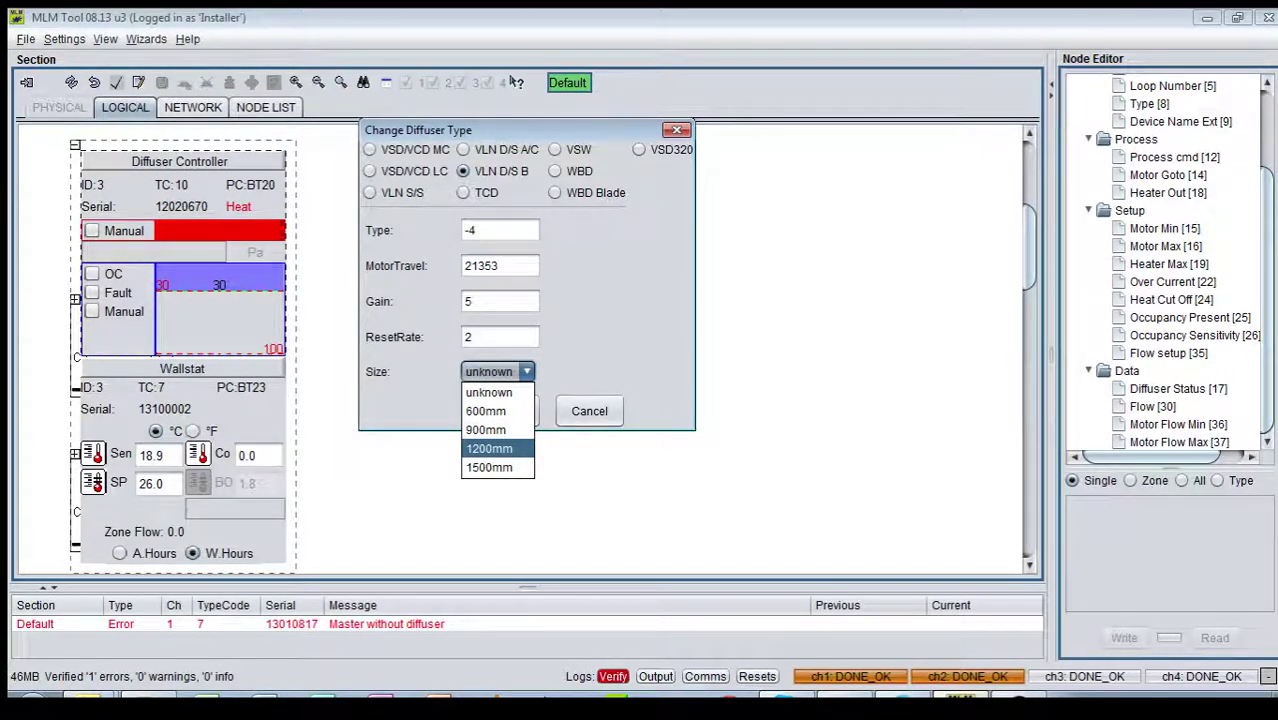
pyautogui.click(490, 448)
pyautogui.click(508, 411)
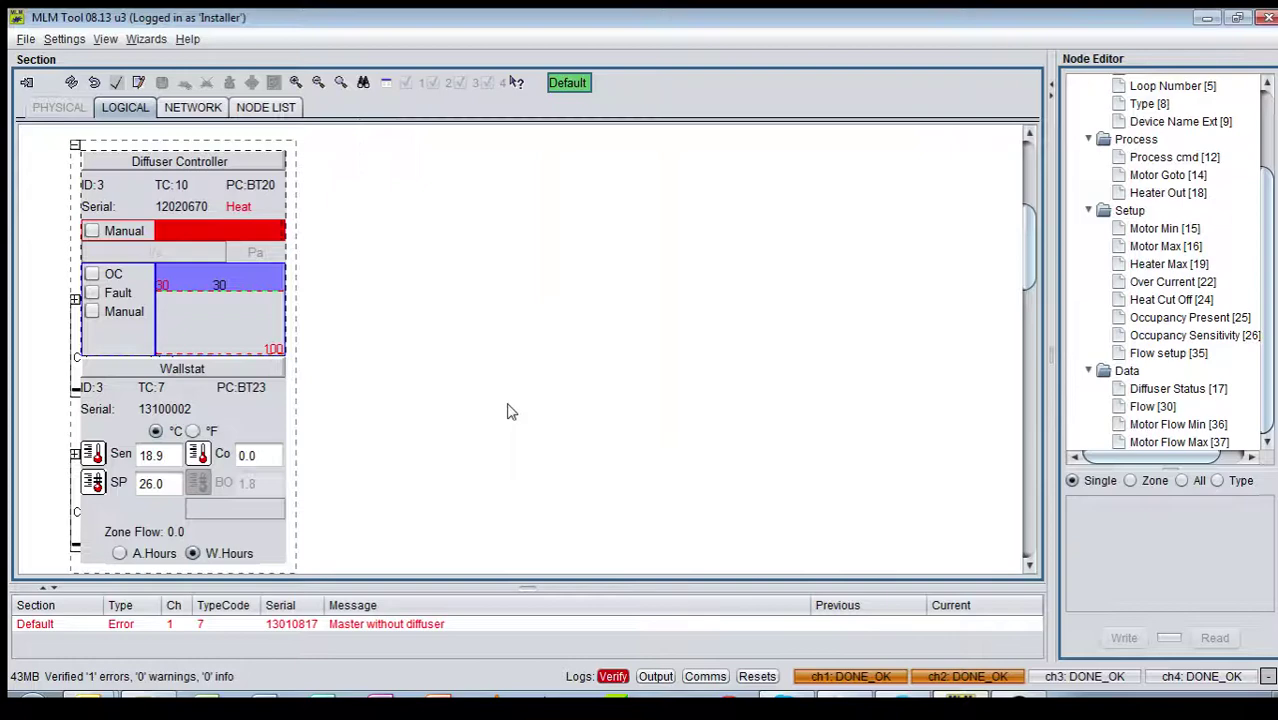
# - Collapse and re-expand Zone 2 to confirm its new linear slot diffuser icon
pyautogui.click(75, 146)
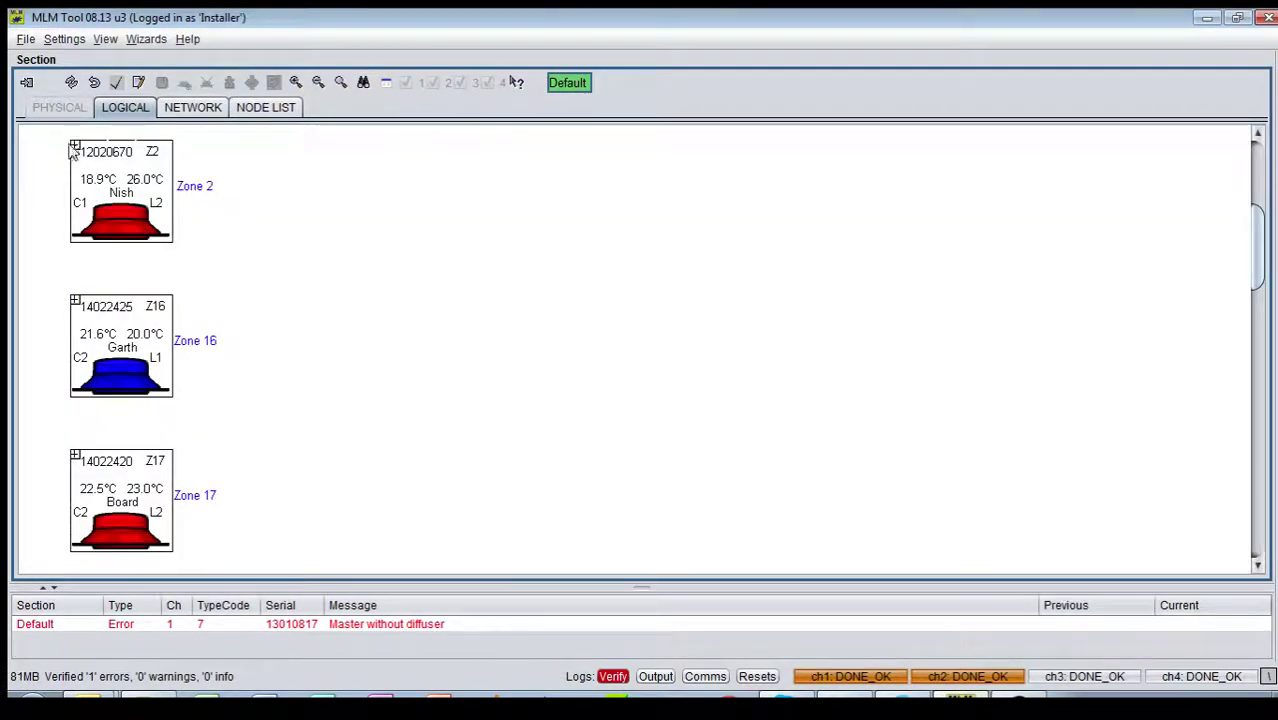
pyautogui.click(75, 146)
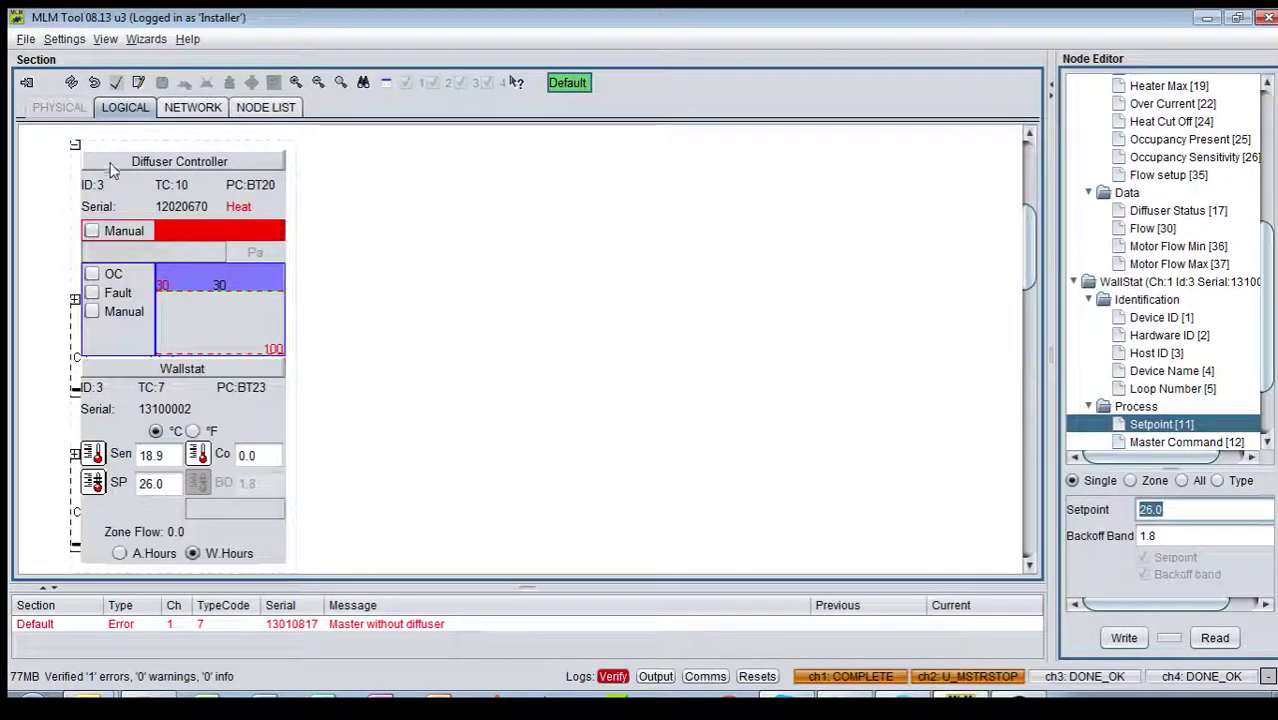
pyautogui.click(75, 145)
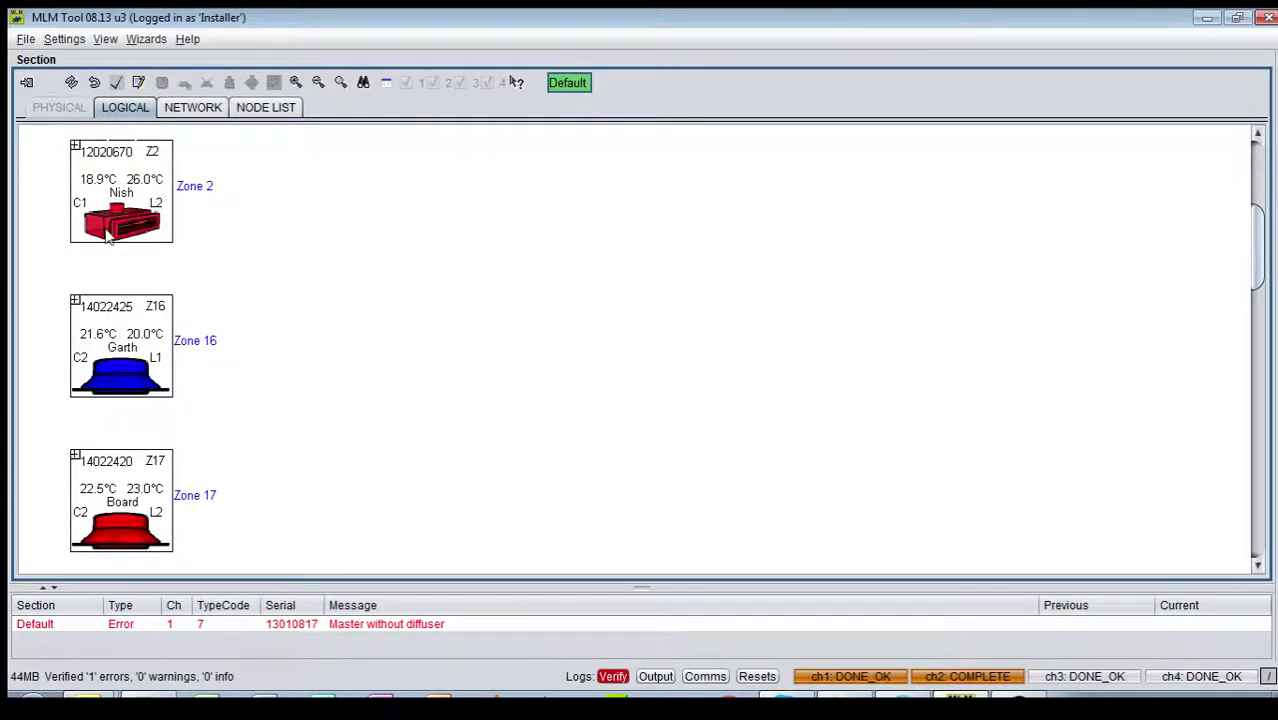
pyautogui.click(75, 146)
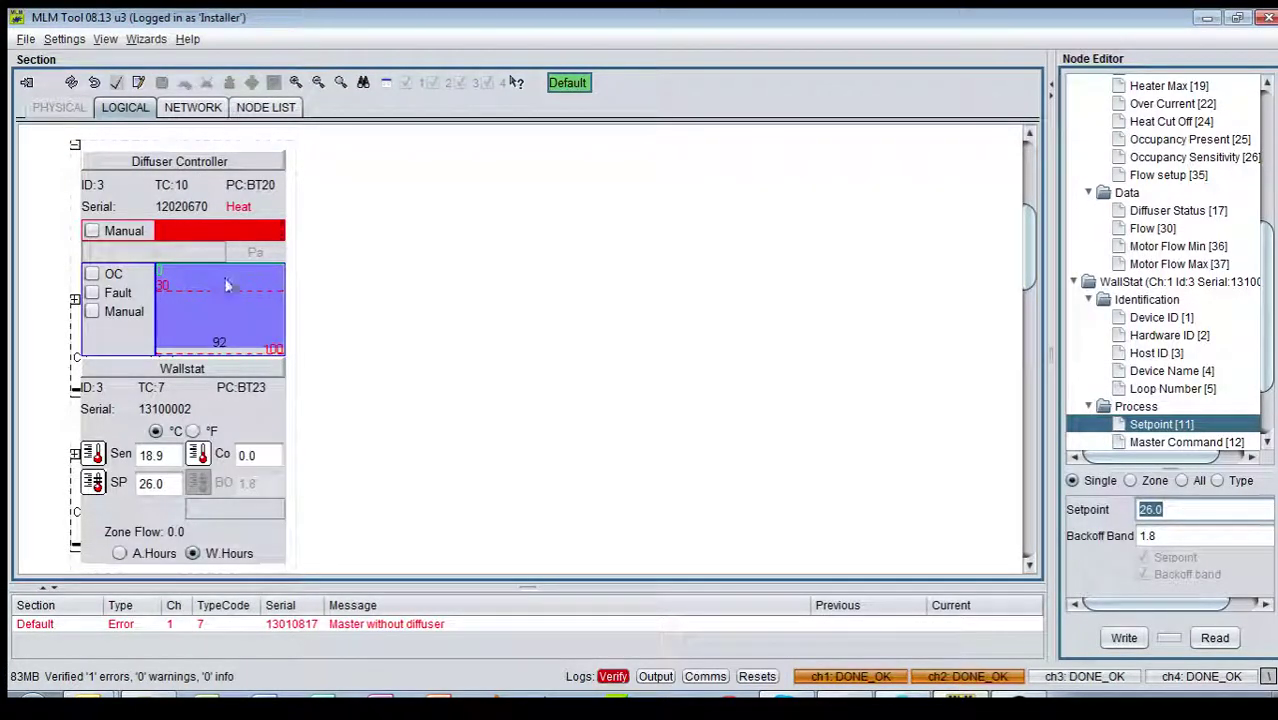